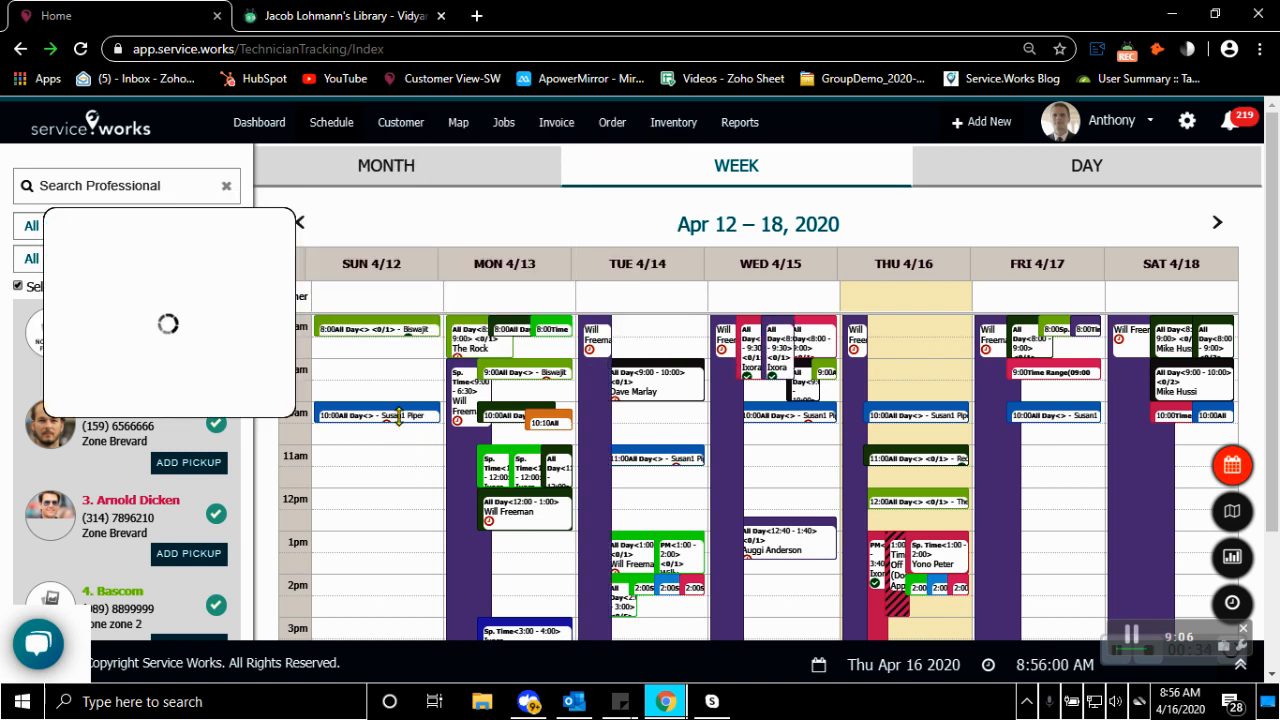
Open the list of all jobs and look through the ticket rows with their status, customer, date and assigned professional
mouse_move(398, 415)
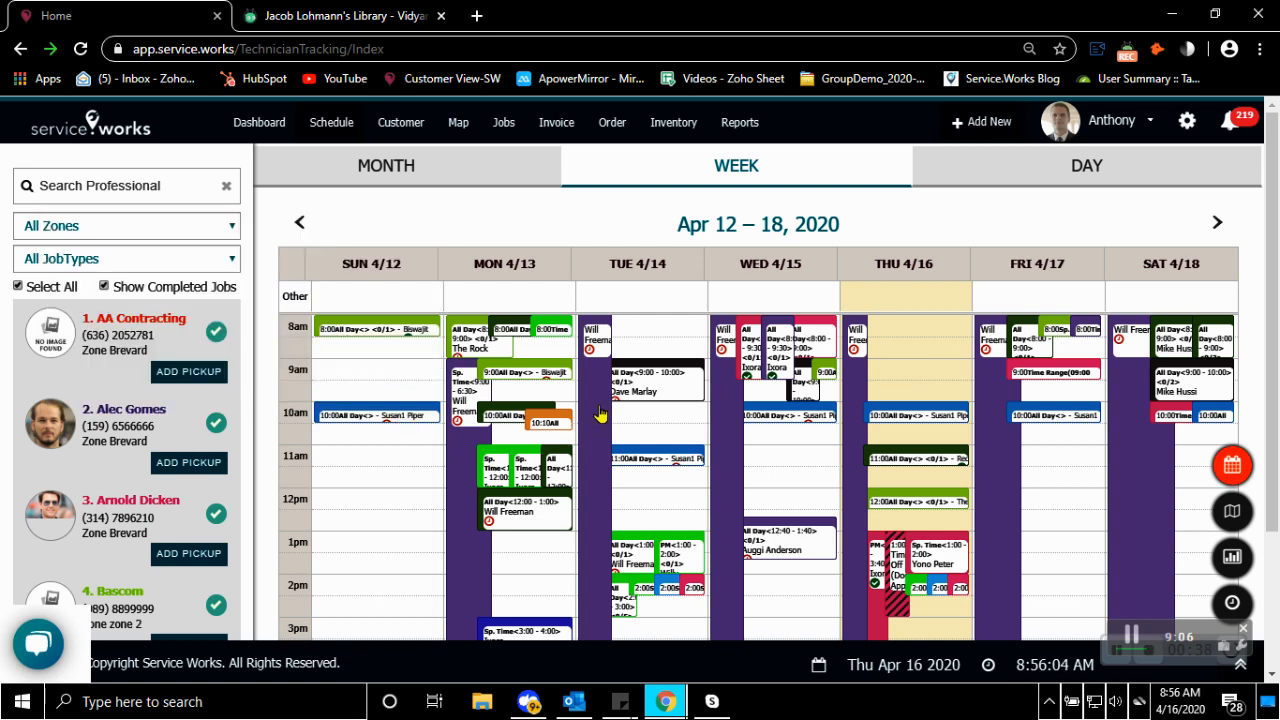
mouse_move(600, 412)
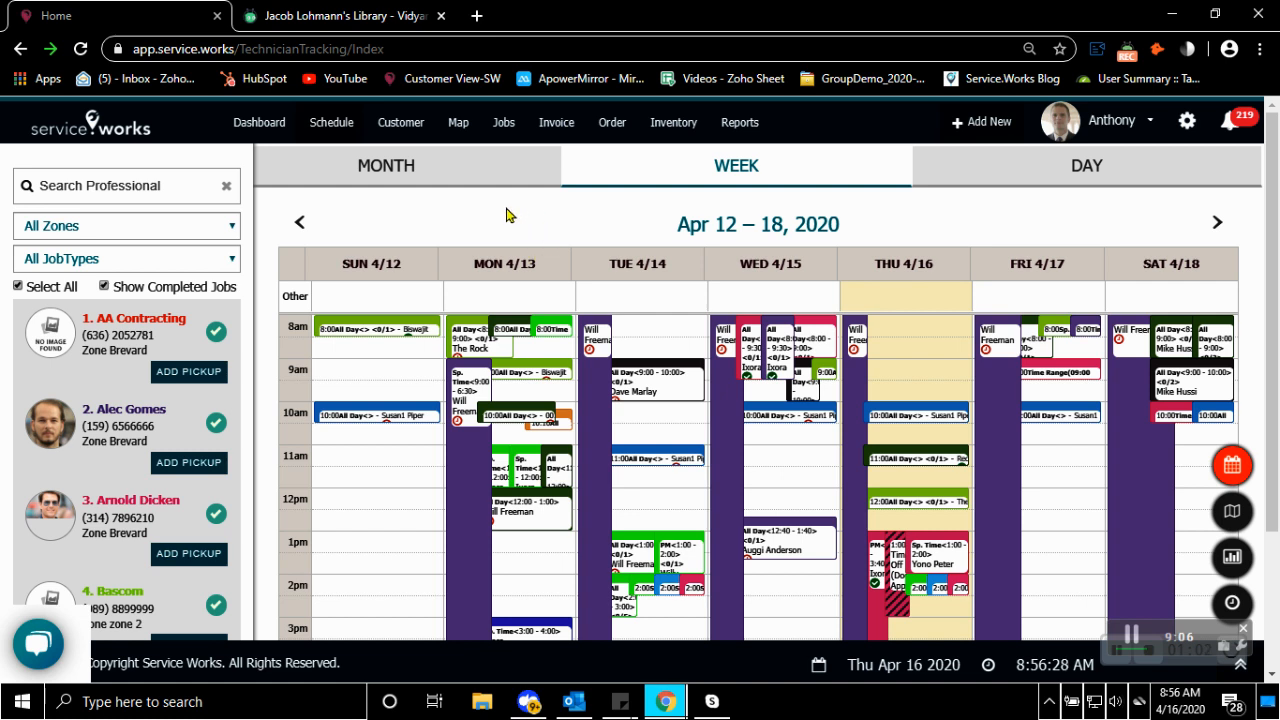
click(504, 122)
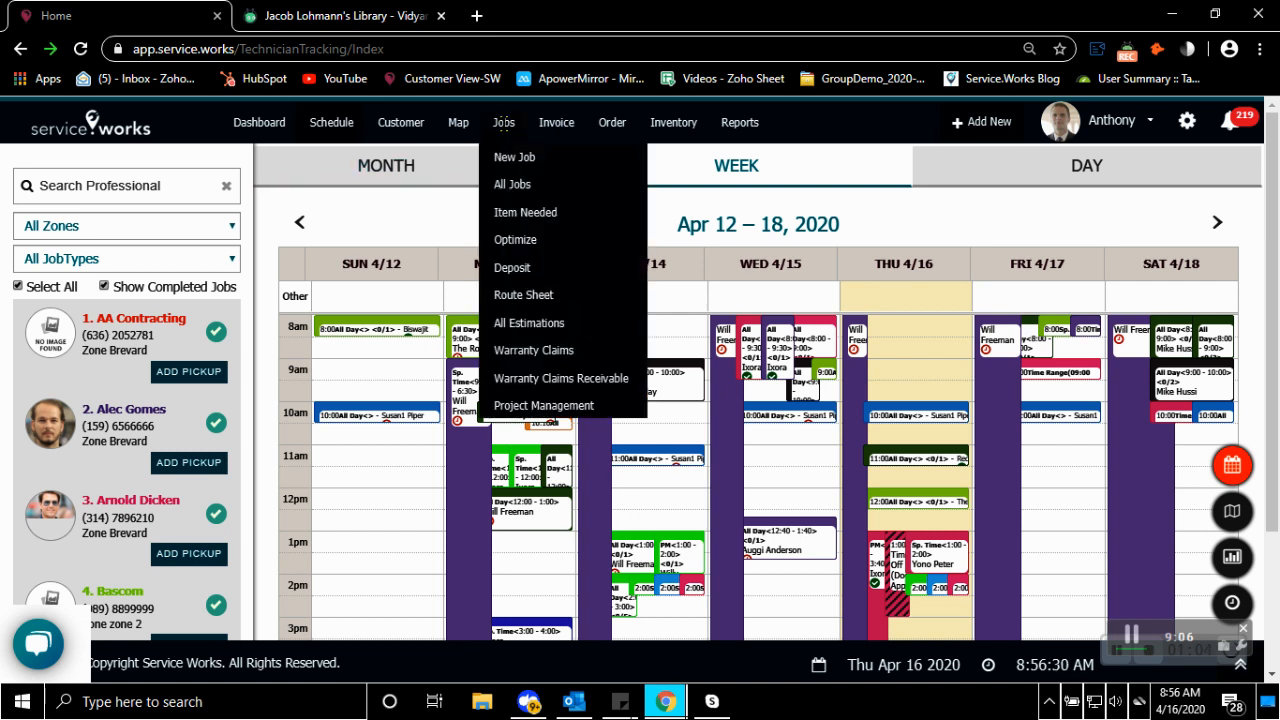
click(512, 186)
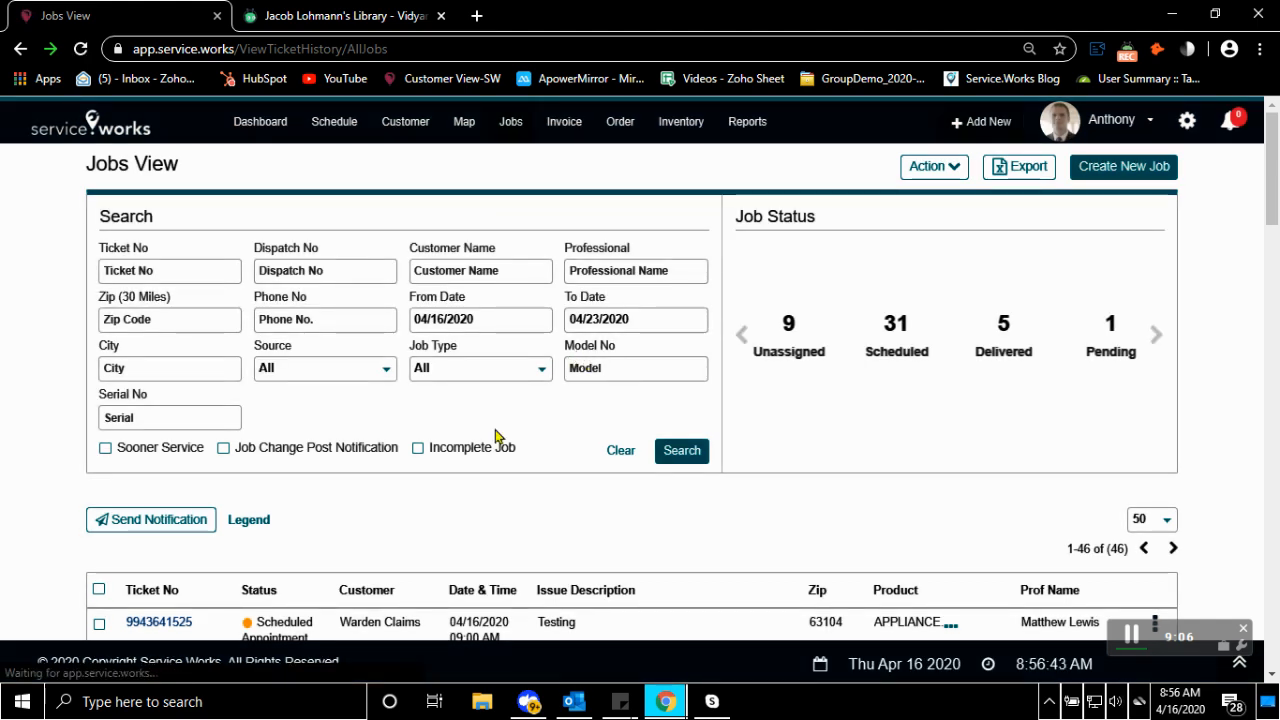
scroll(475, 458, down, 2)
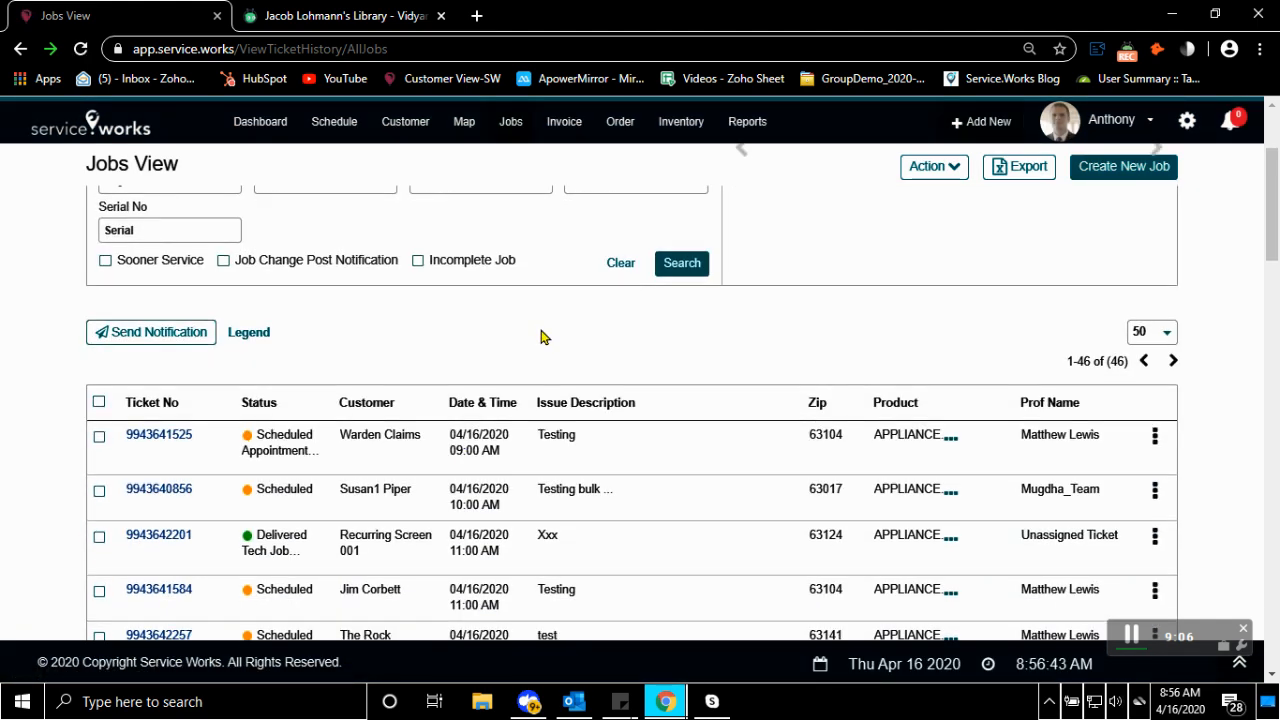
scroll(540, 337, down, 1)
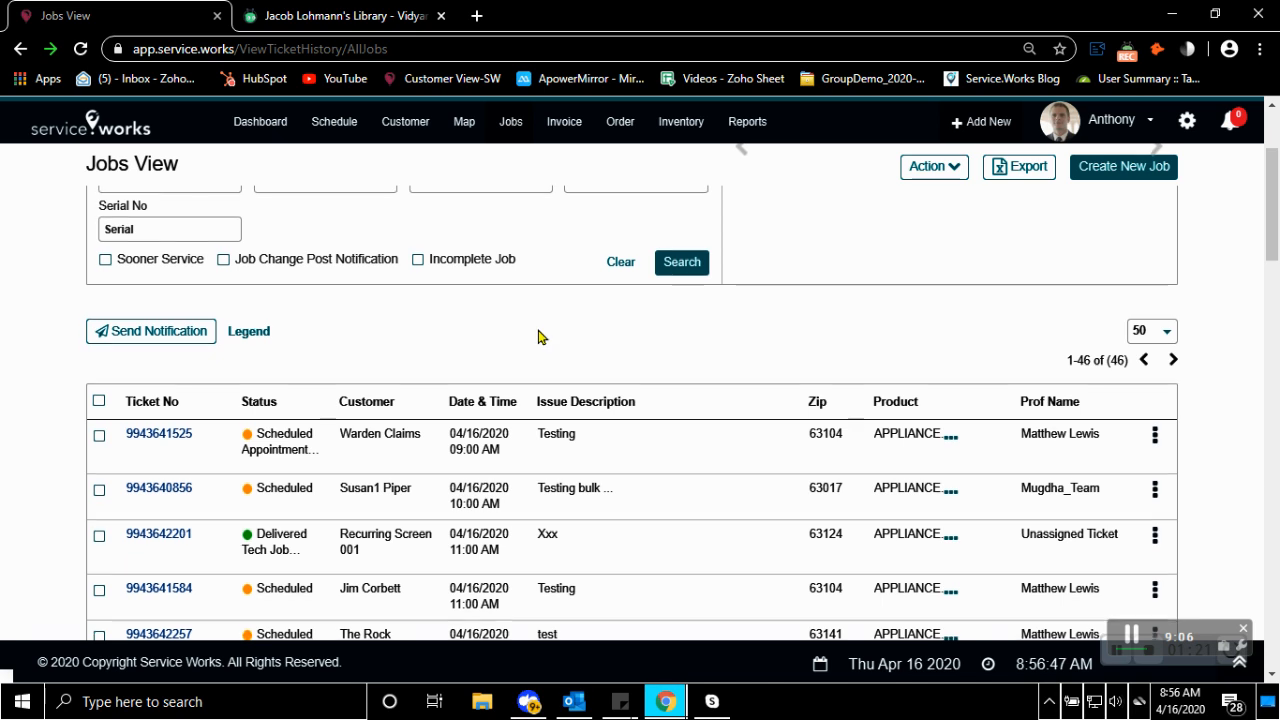
scroll(538, 337, down, 2)
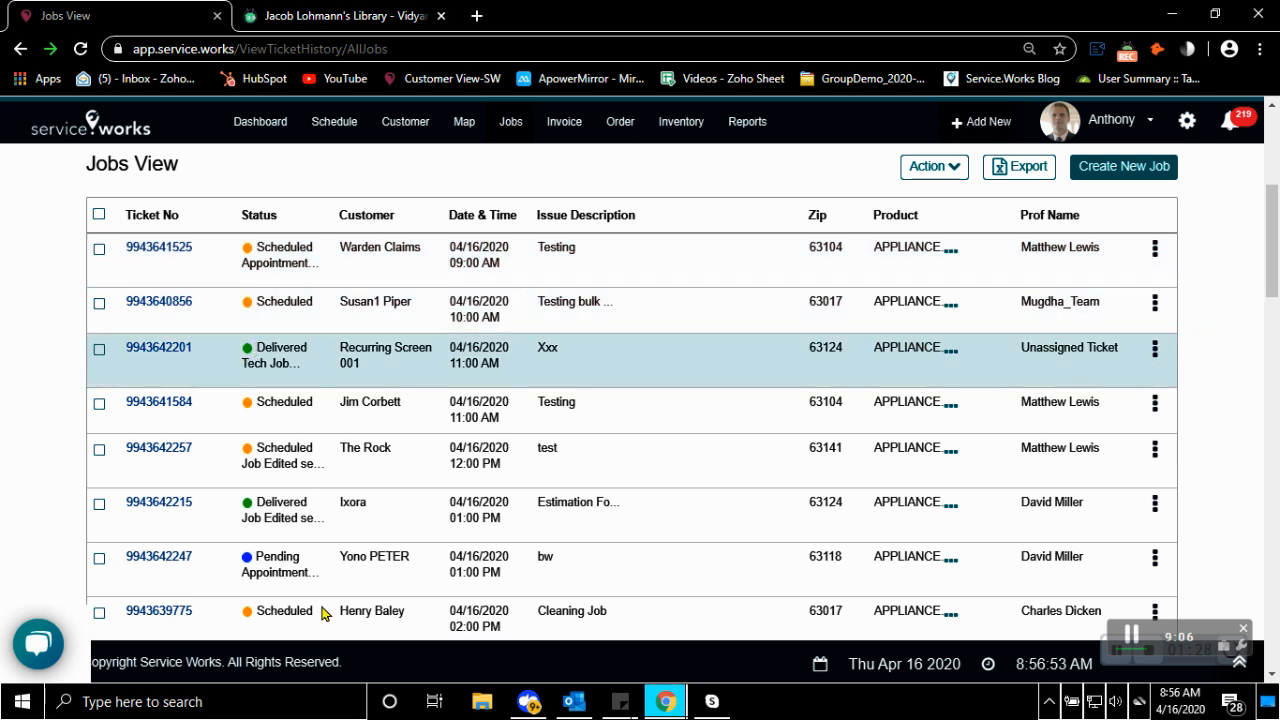
scroll(286, 526, down, 4)
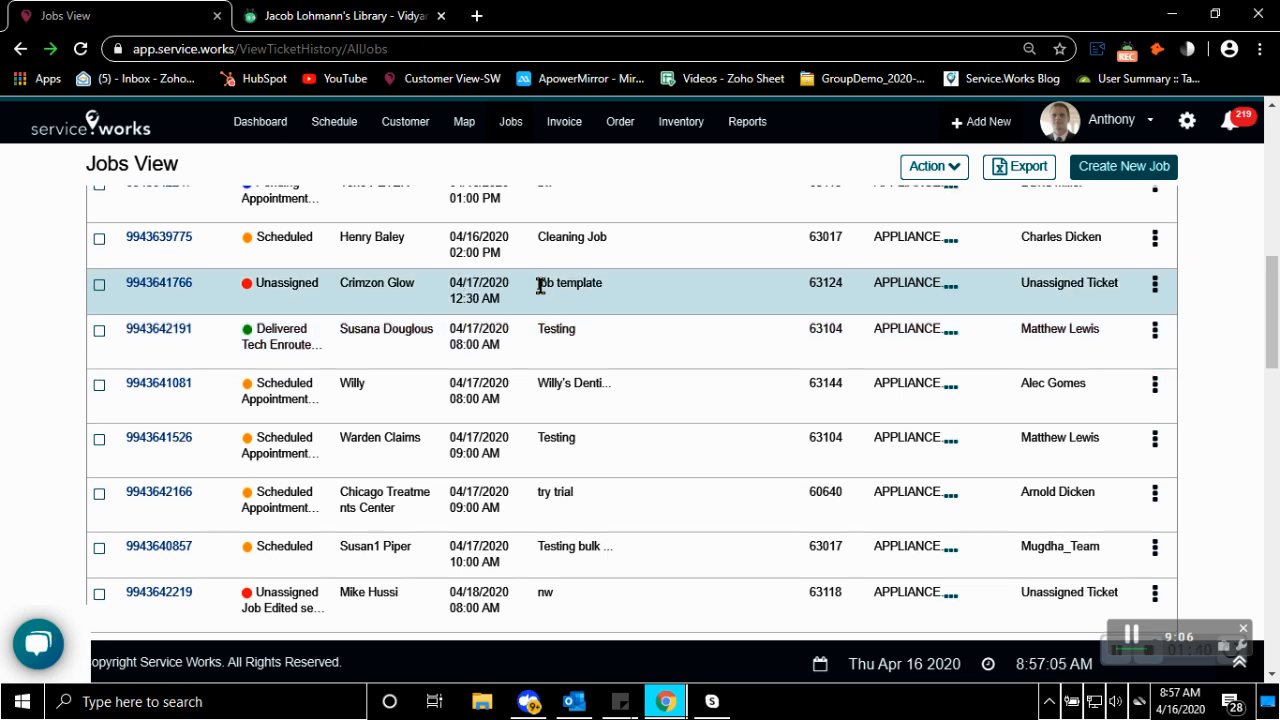
scroll(540, 286, up, 5)
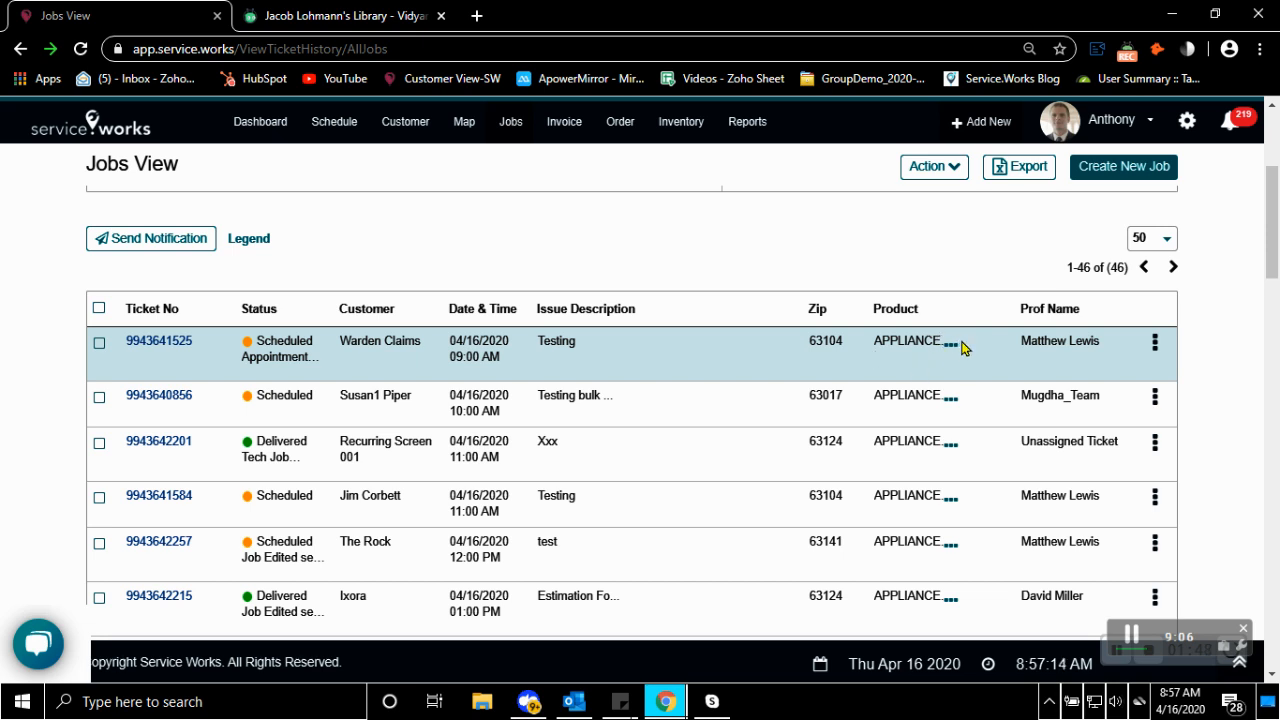
Open the details of the first job in the list and review its customer, job, product, item and charge sections
click(1155, 343)
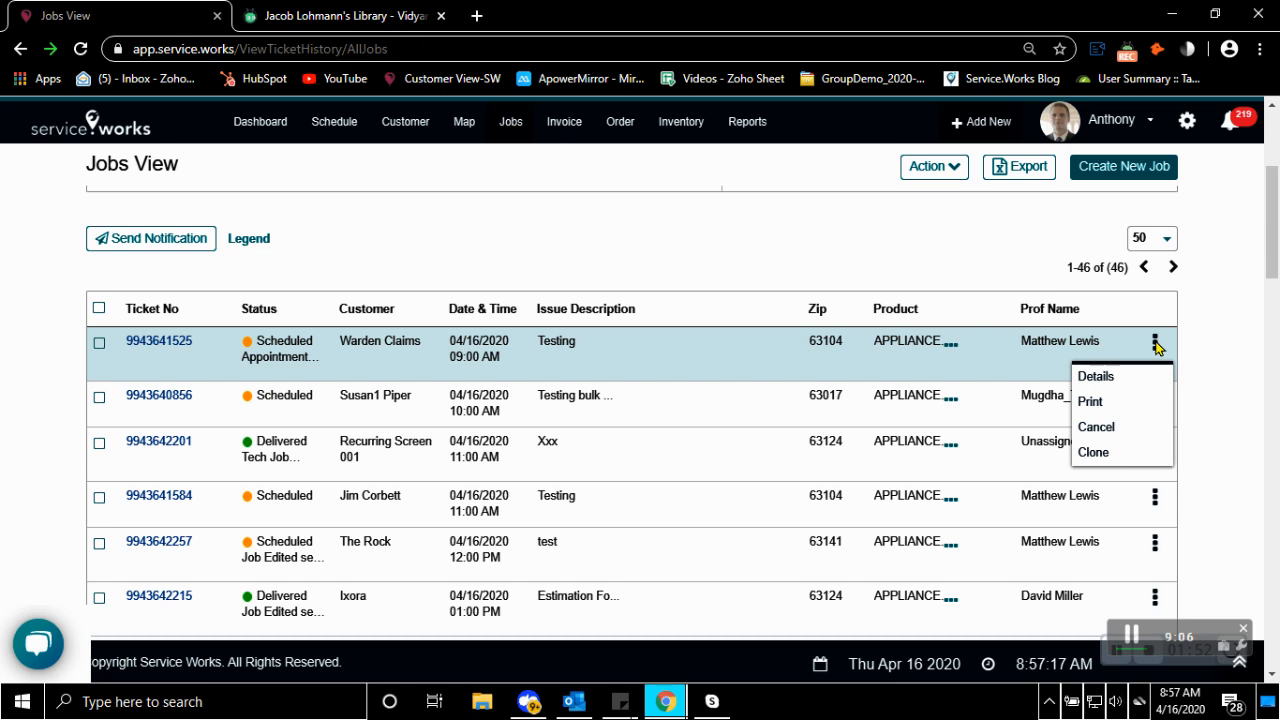
click(1121, 378)
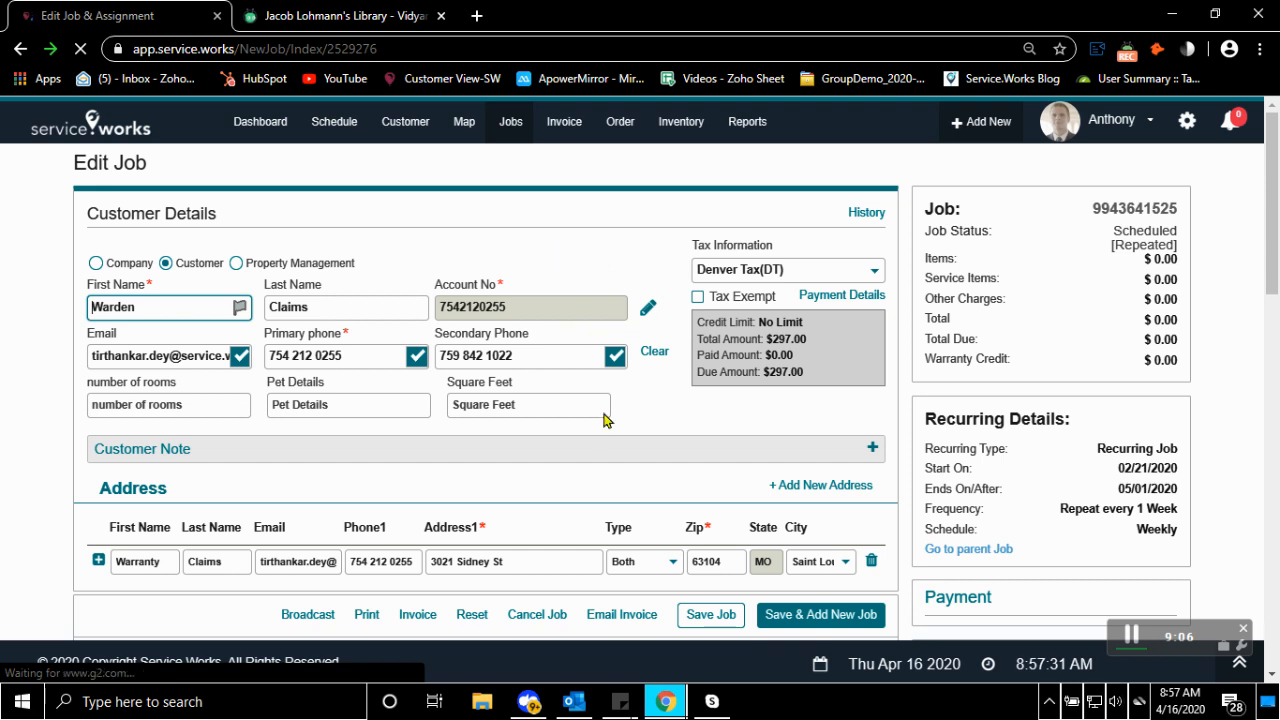
scroll(602, 416, down, 1)
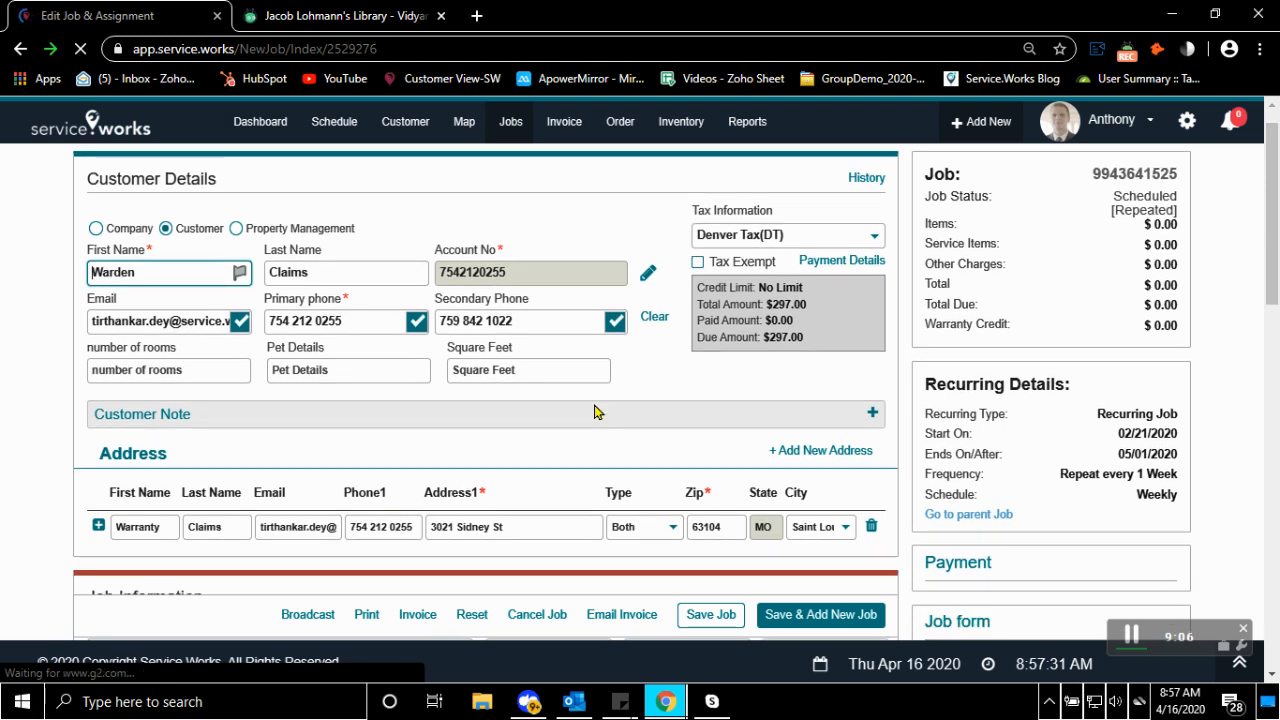
scroll(594, 412, down, 3)
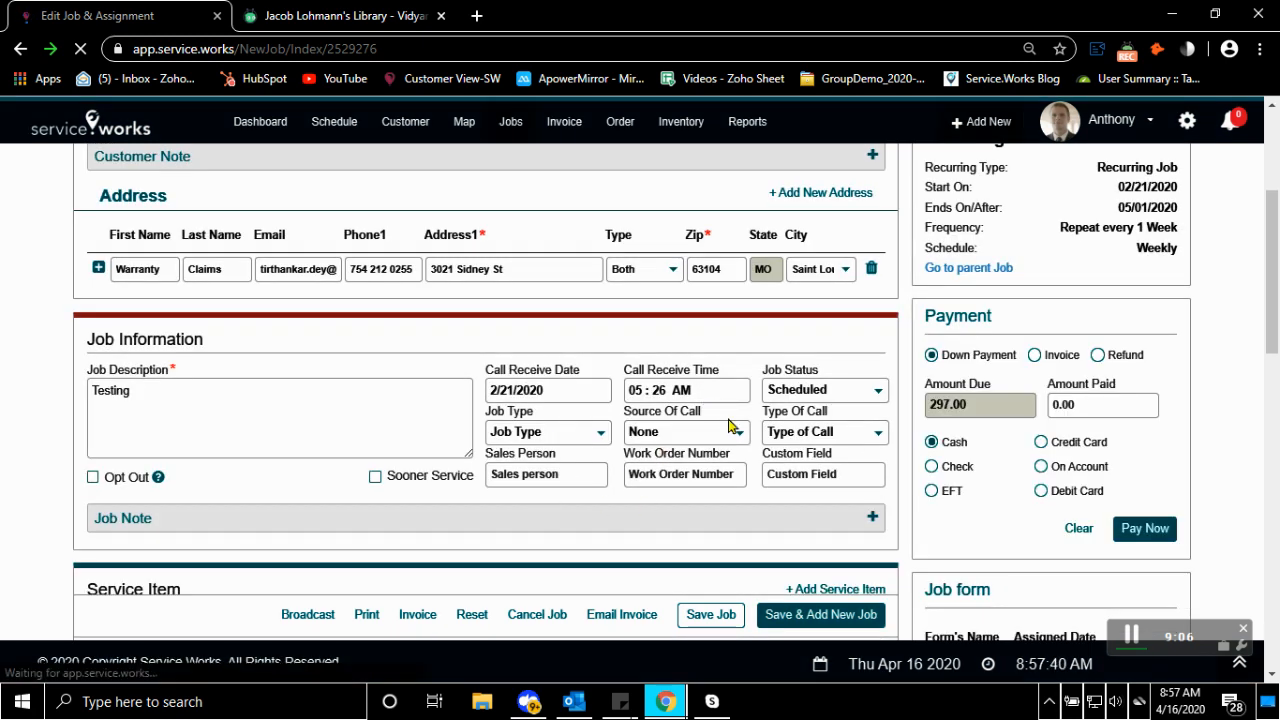
scroll(690, 369, down, 5)
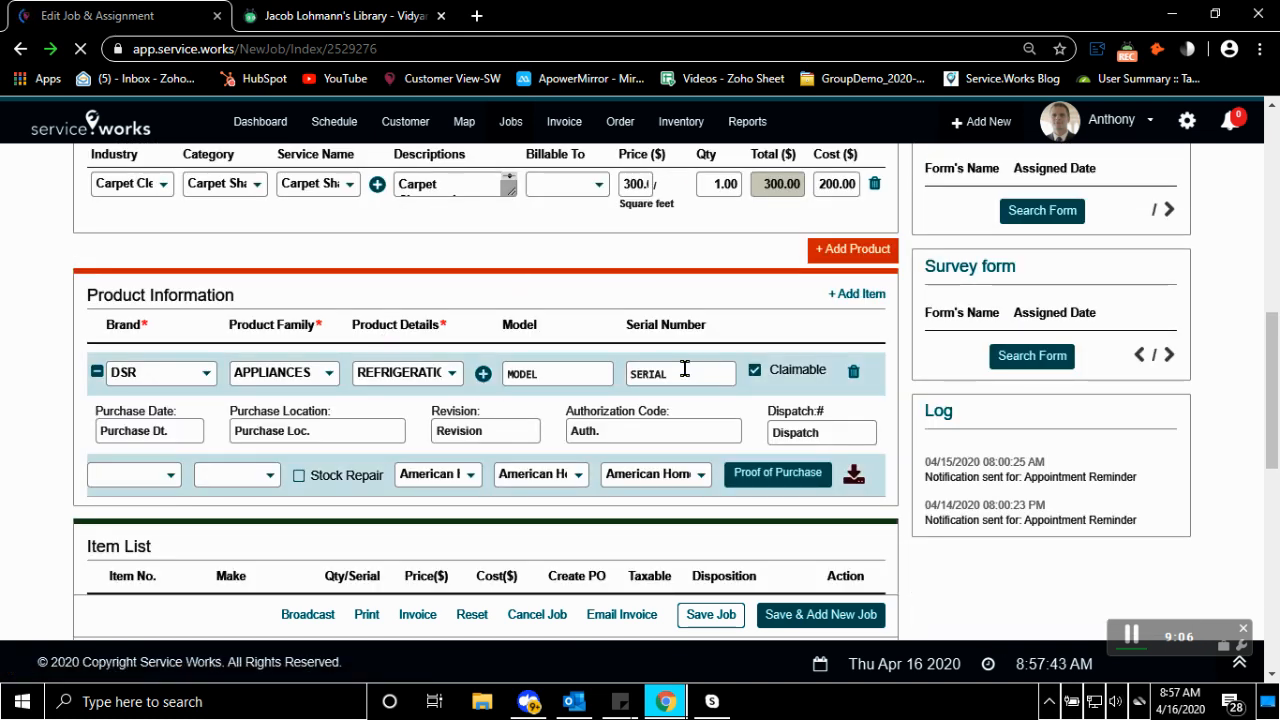
scroll(684, 369, down, 3)
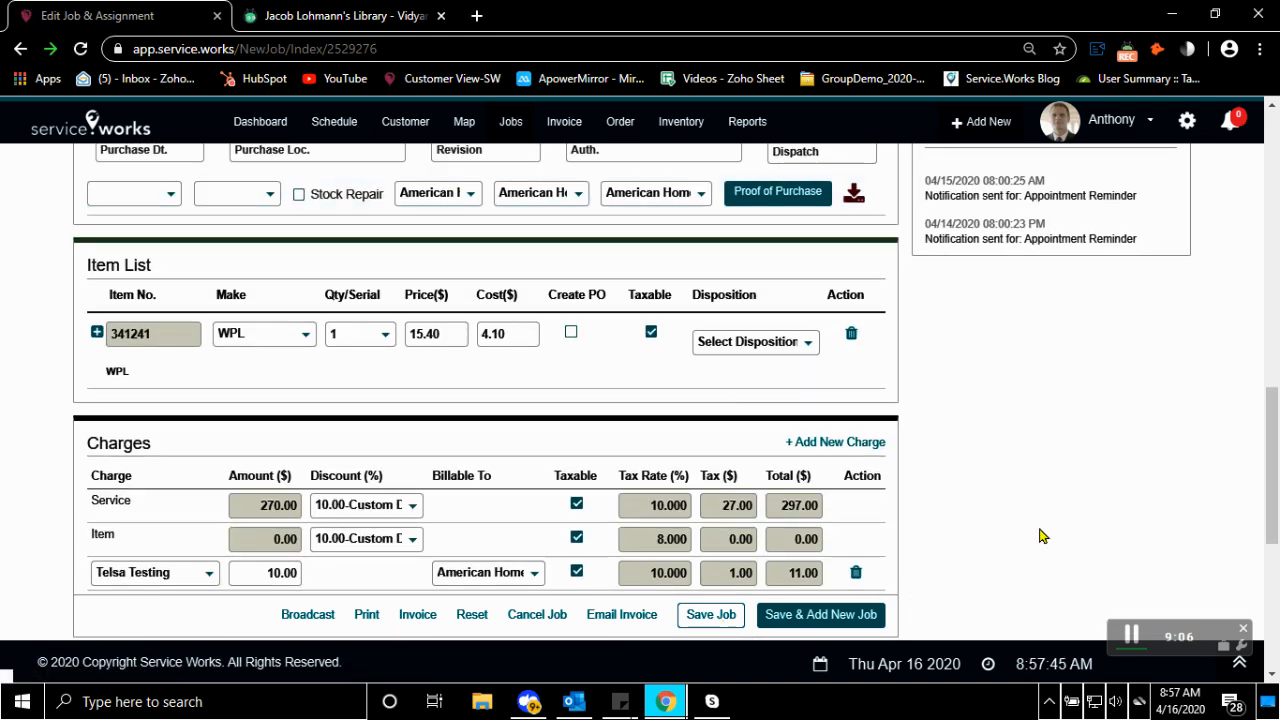
scroll(990, 456, up, 2)
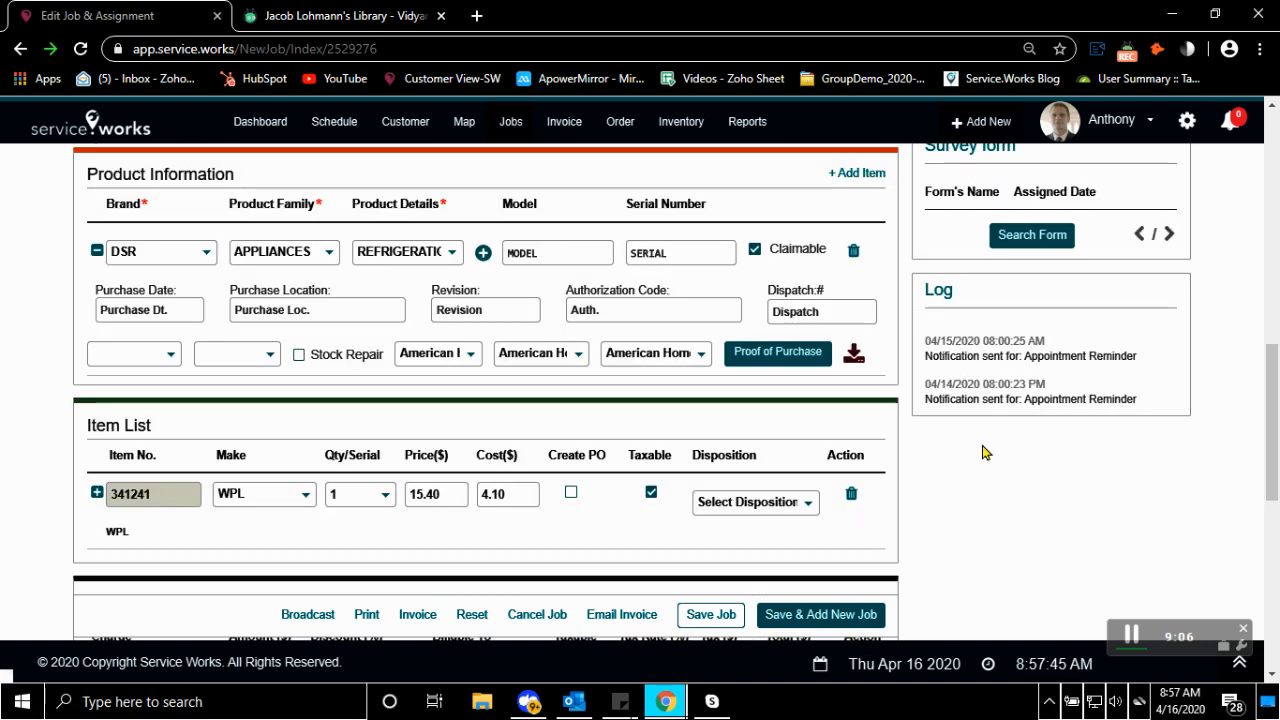
scroll(983, 452, up, 8)
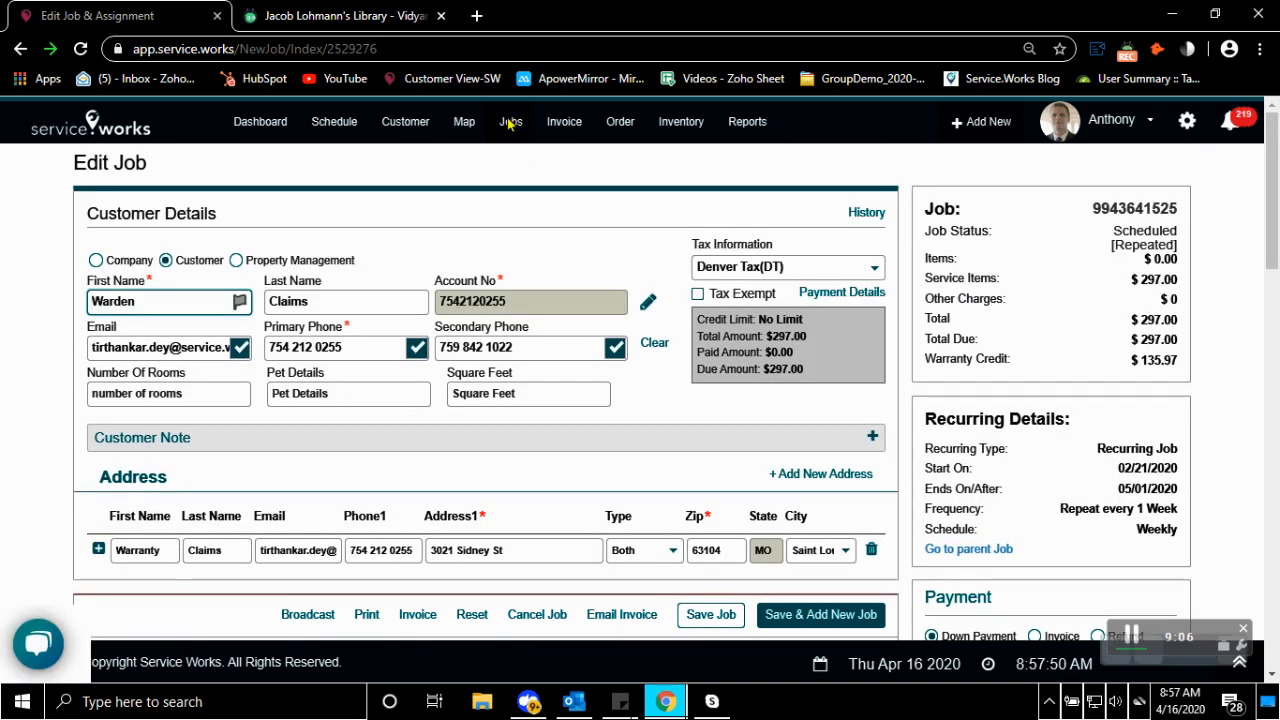
Return to the list of all jobs and look over the search fields and ticket rows
click(510, 121)
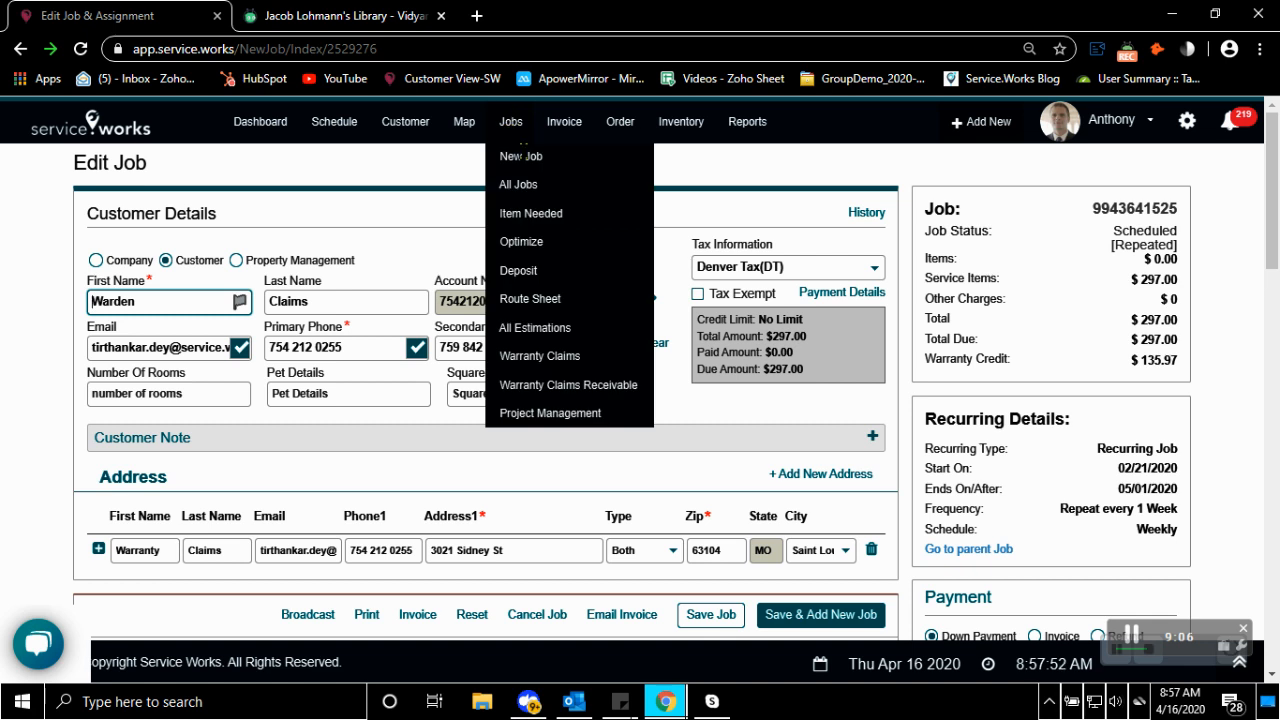
click(519, 188)
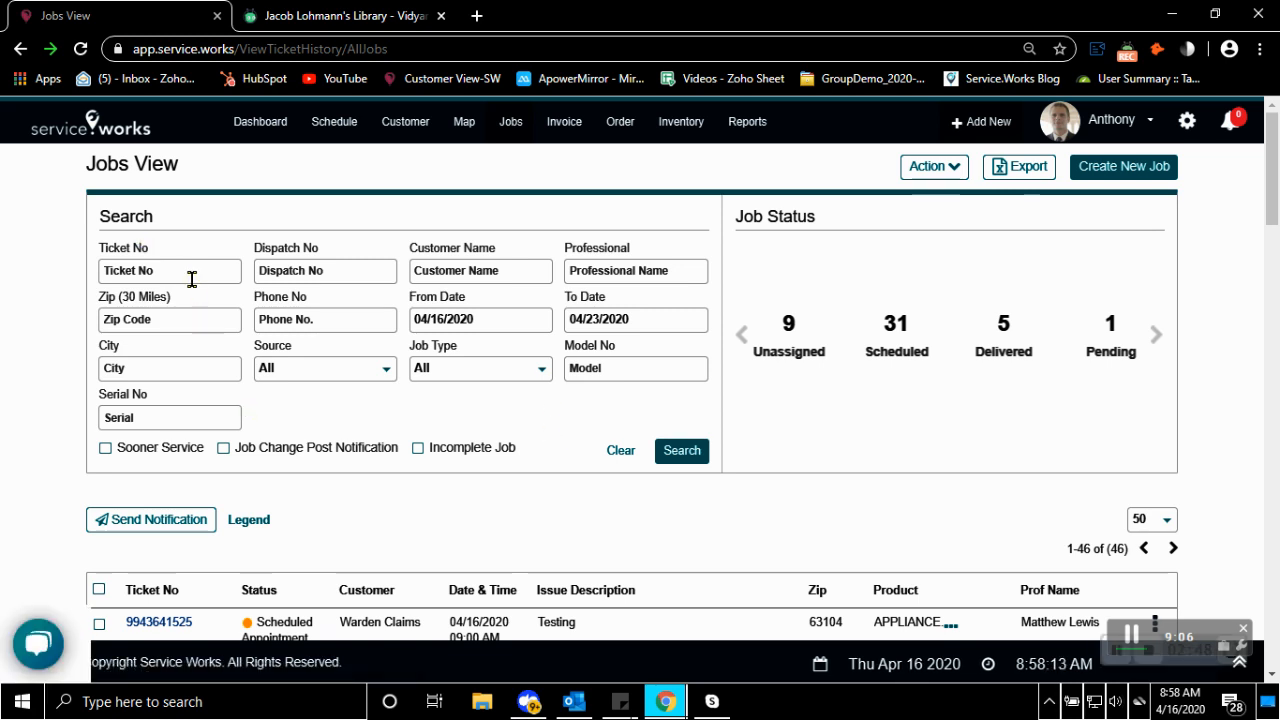
scroll(623, 497, down, 4)
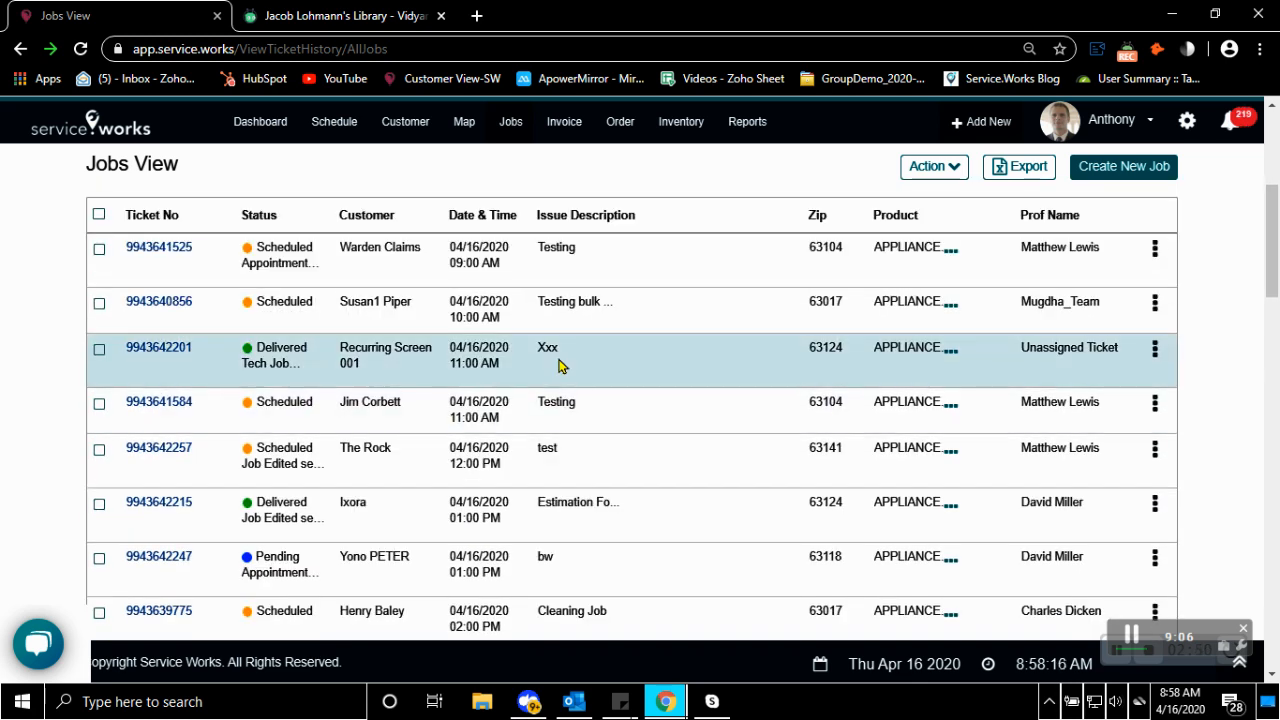
scroll(559, 367, down, 6)
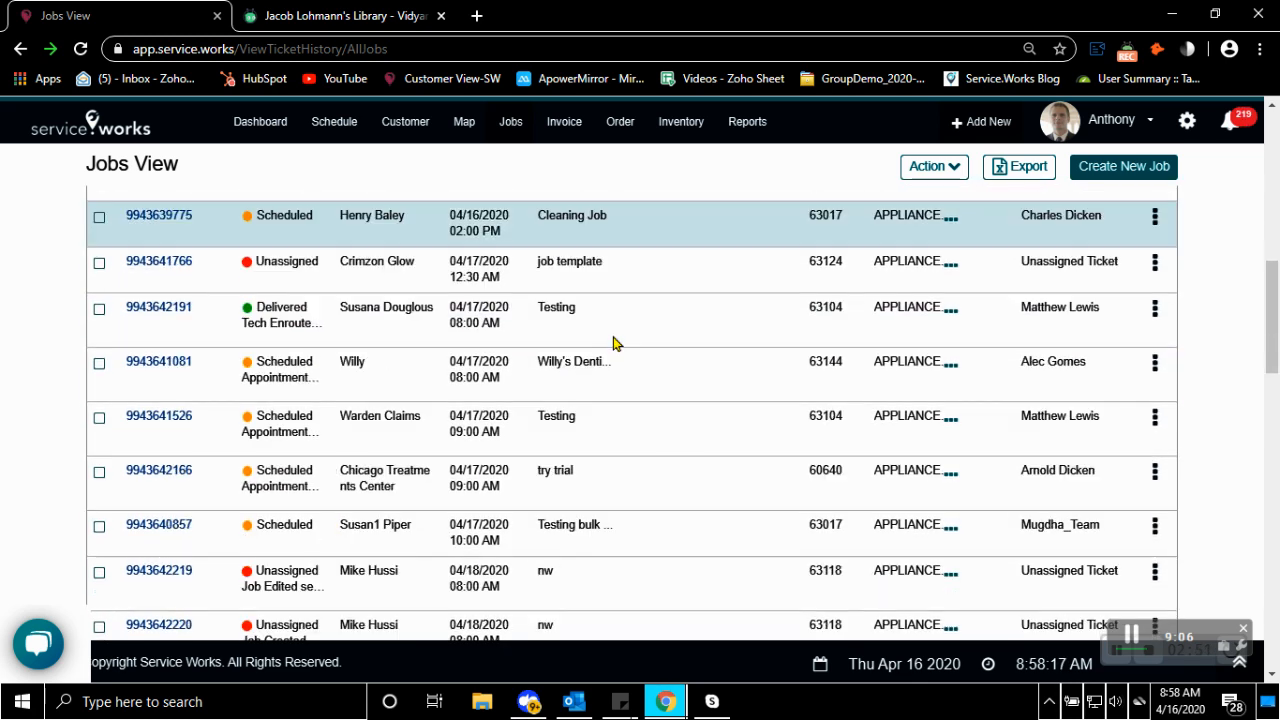
scroll(608, 345, down, 4)
scroll(603, 346, up, 14)
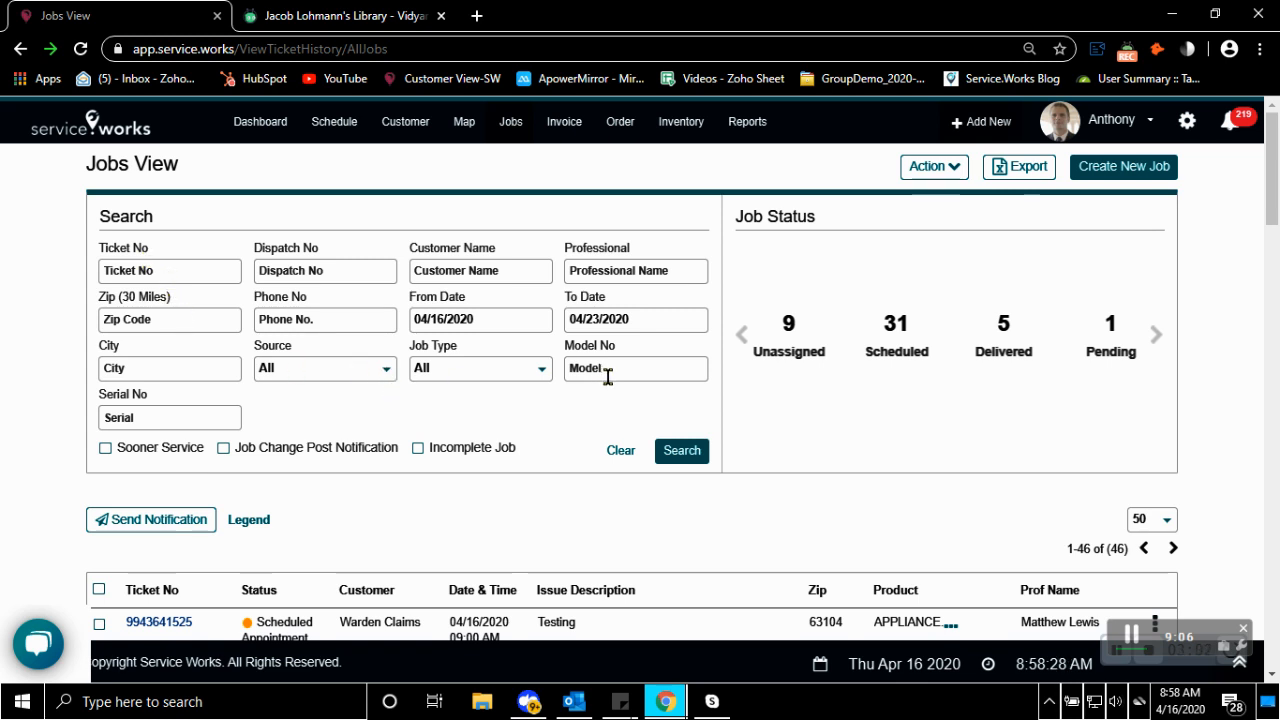
Set the job search's To Date to 04/30/2020 and look through the updated status counts and ticket list
click(486, 320)
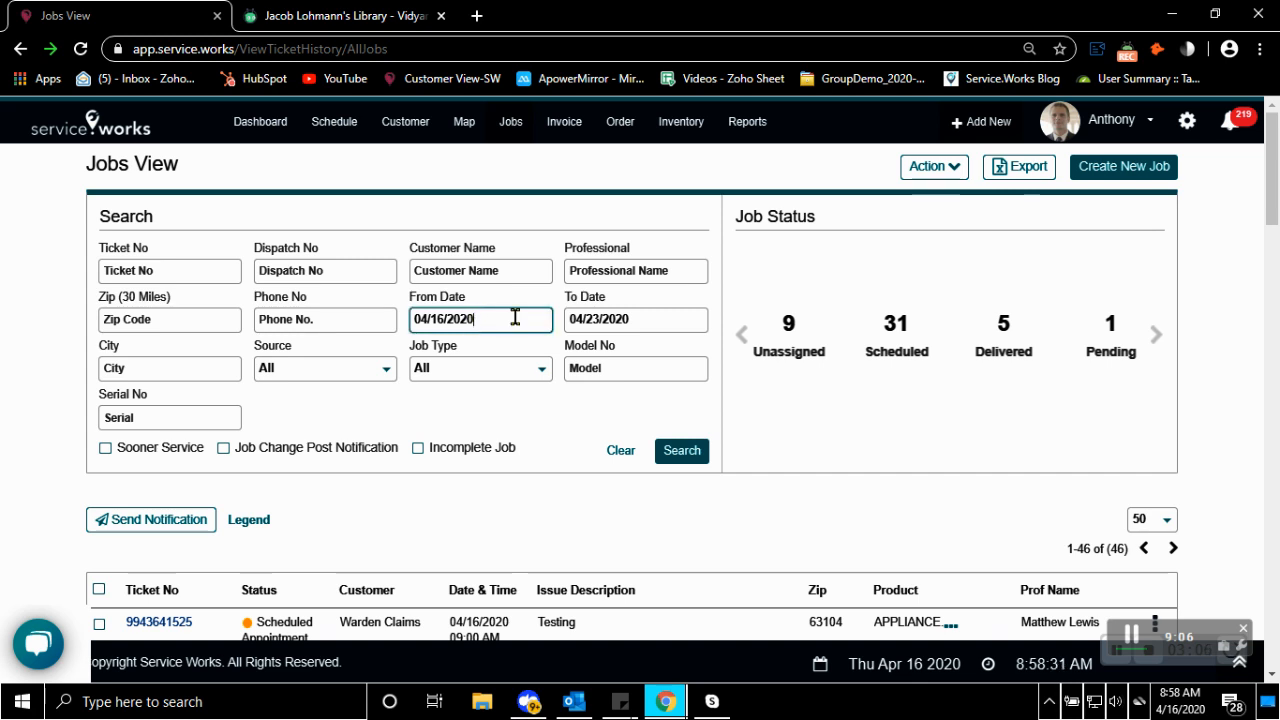
click(652, 318)
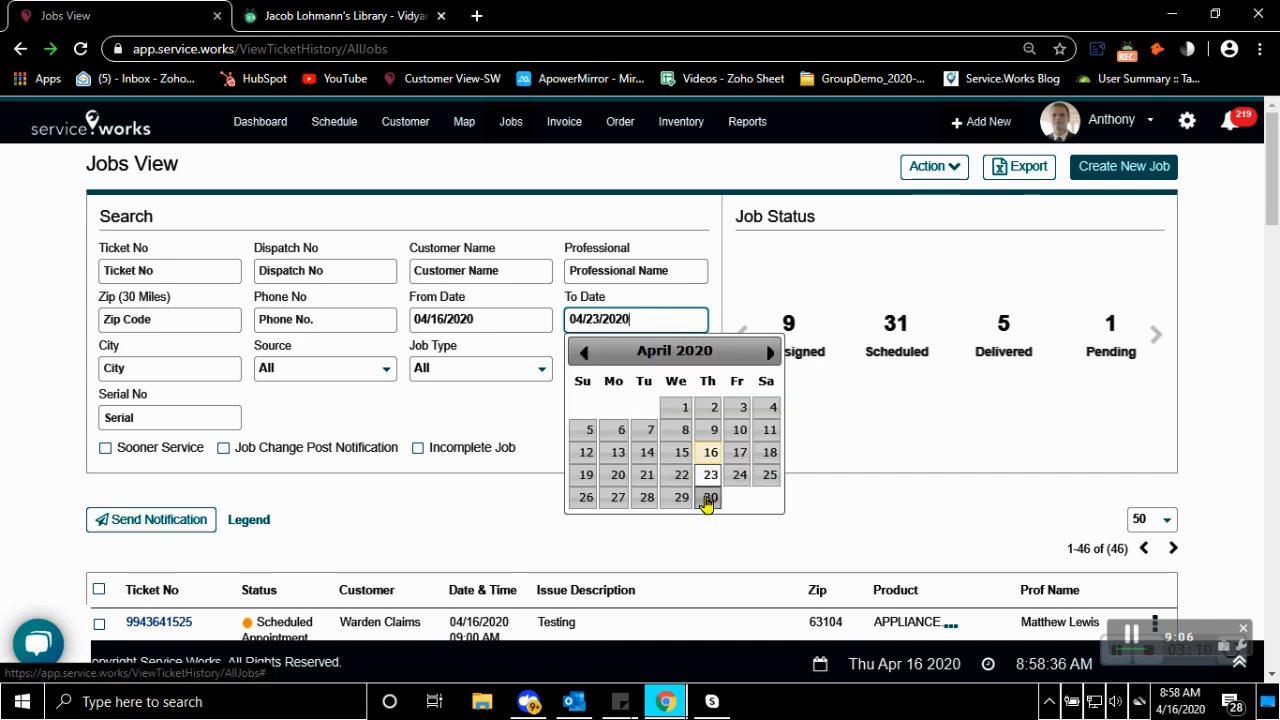
click(706, 497)
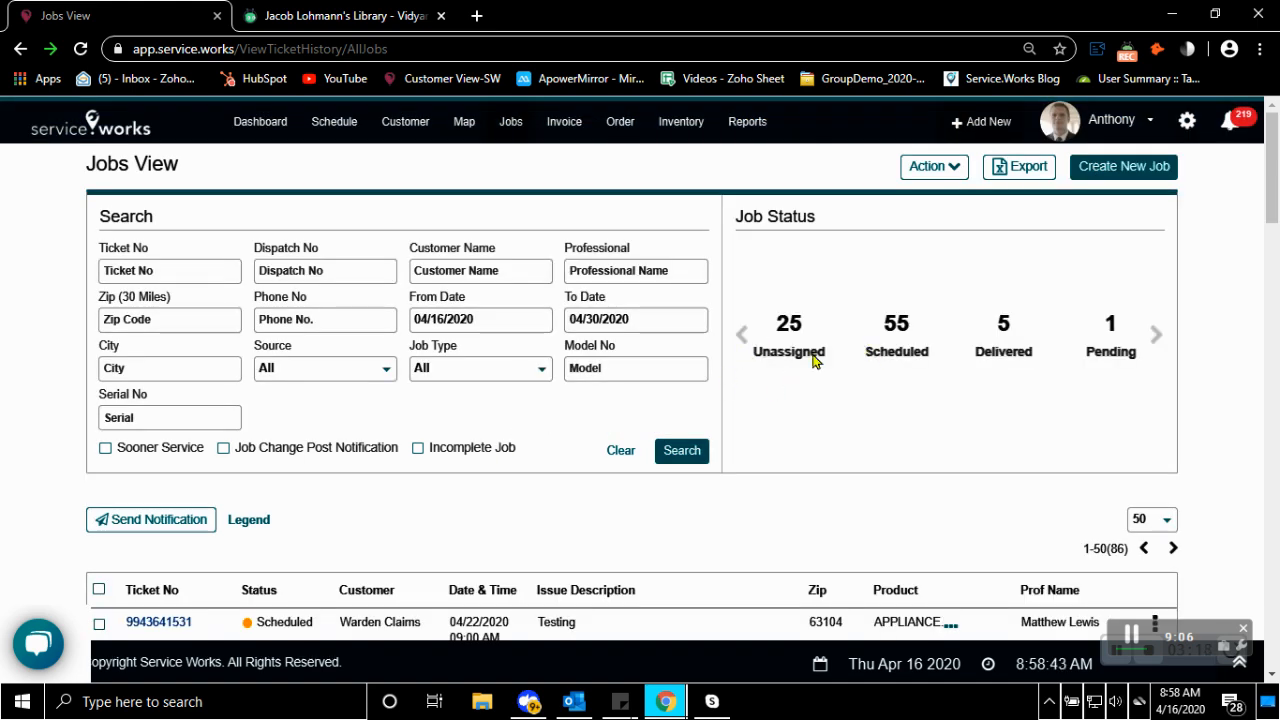
scroll(737, 469, down, 3)
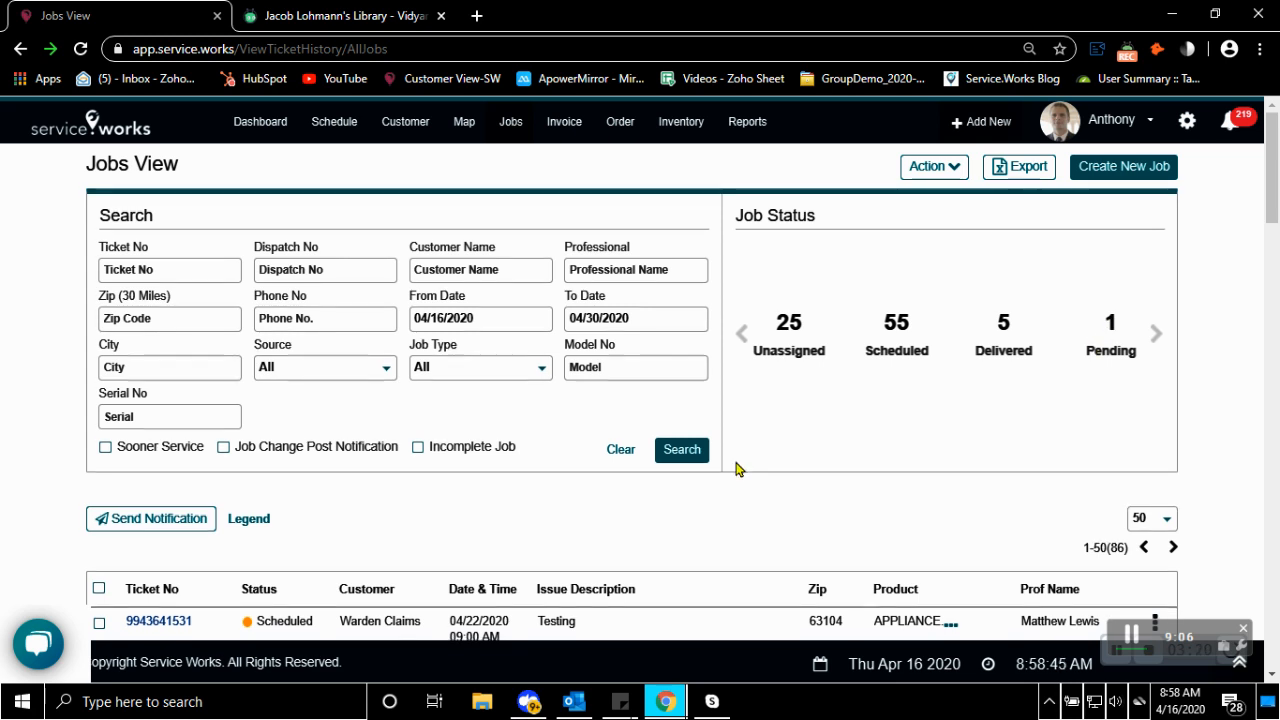
scroll(737, 469, down, 2)
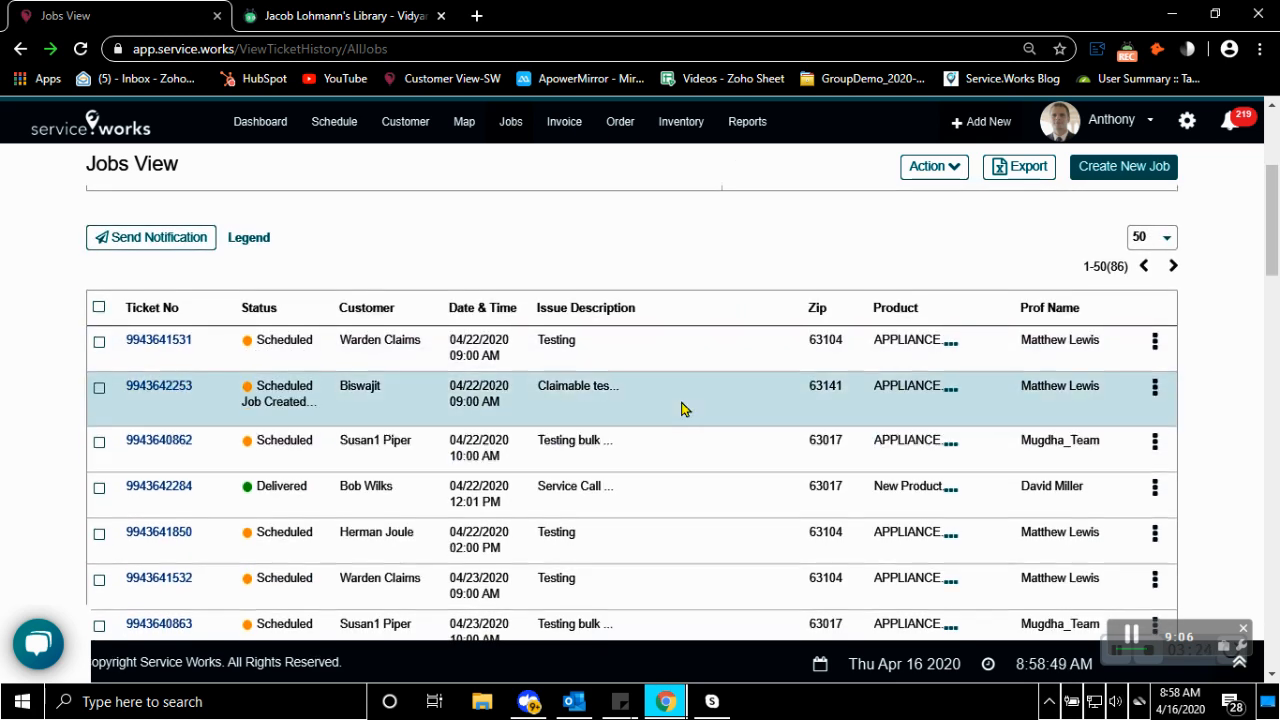
scroll(682, 408, down, 2)
scroll(682, 408, down, 4)
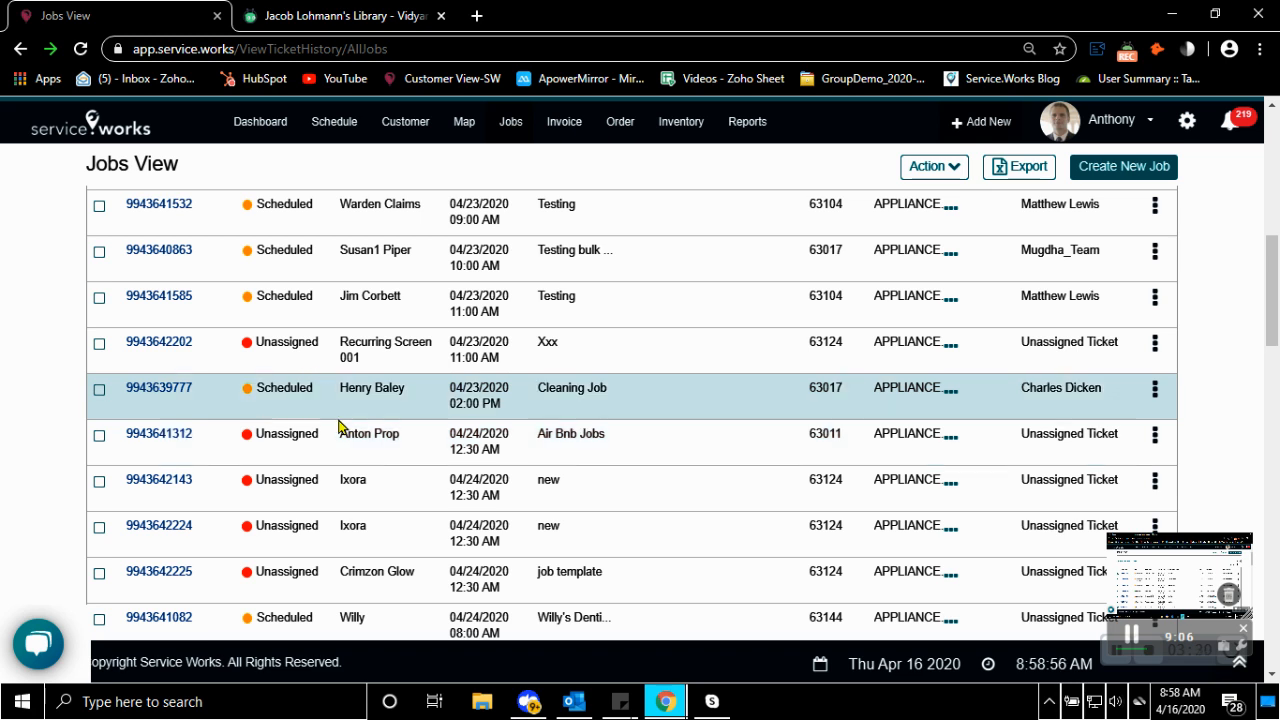
scroll(617, 310, up, 1)
scroll(617, 310, up, 8)
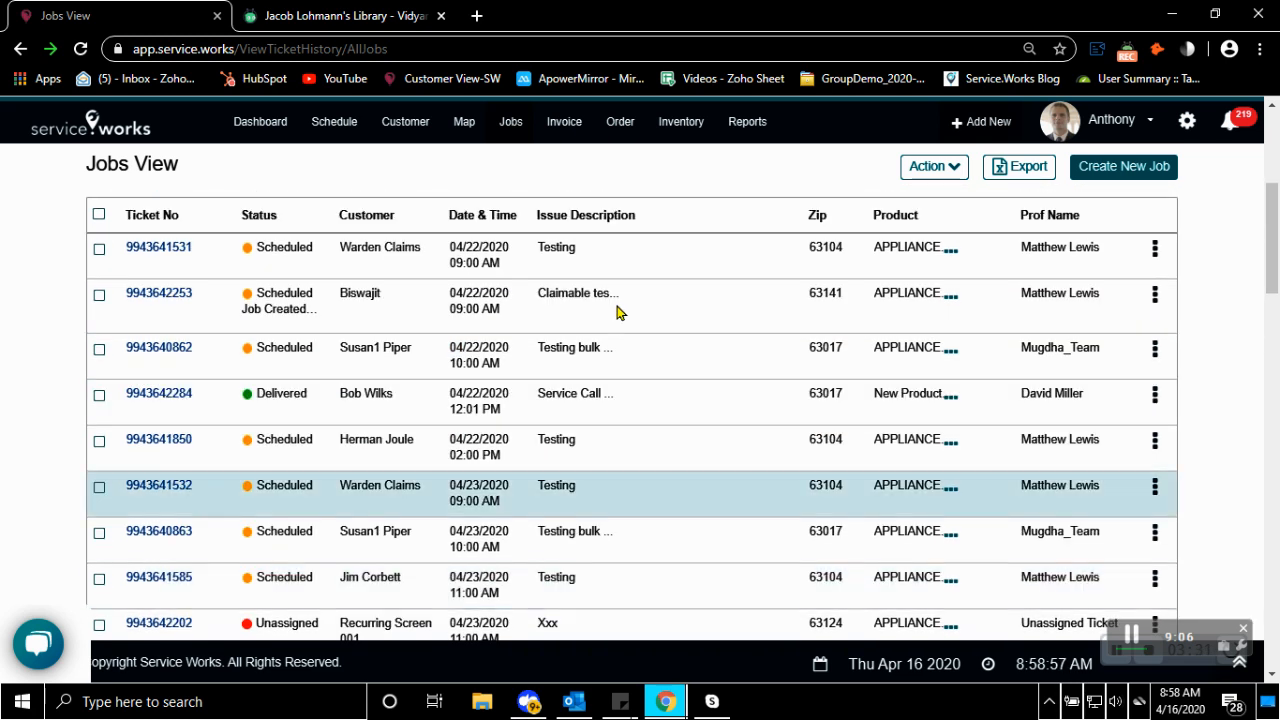
Open the Daily Time Slot schedule and try to assign the unassigned Recurring Screen 001 job to the fourth professional's 08:00 AM - 12:00 PM slot
click(334, 128)
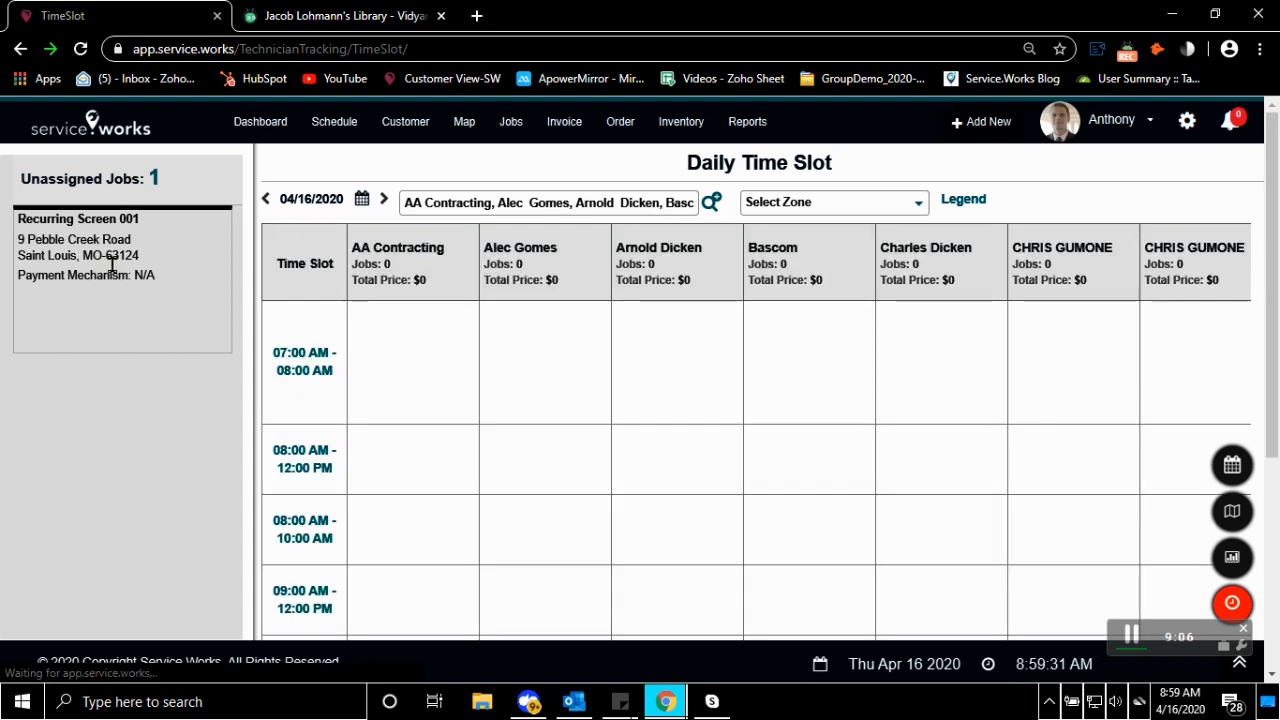
mouse_move(110, 277)
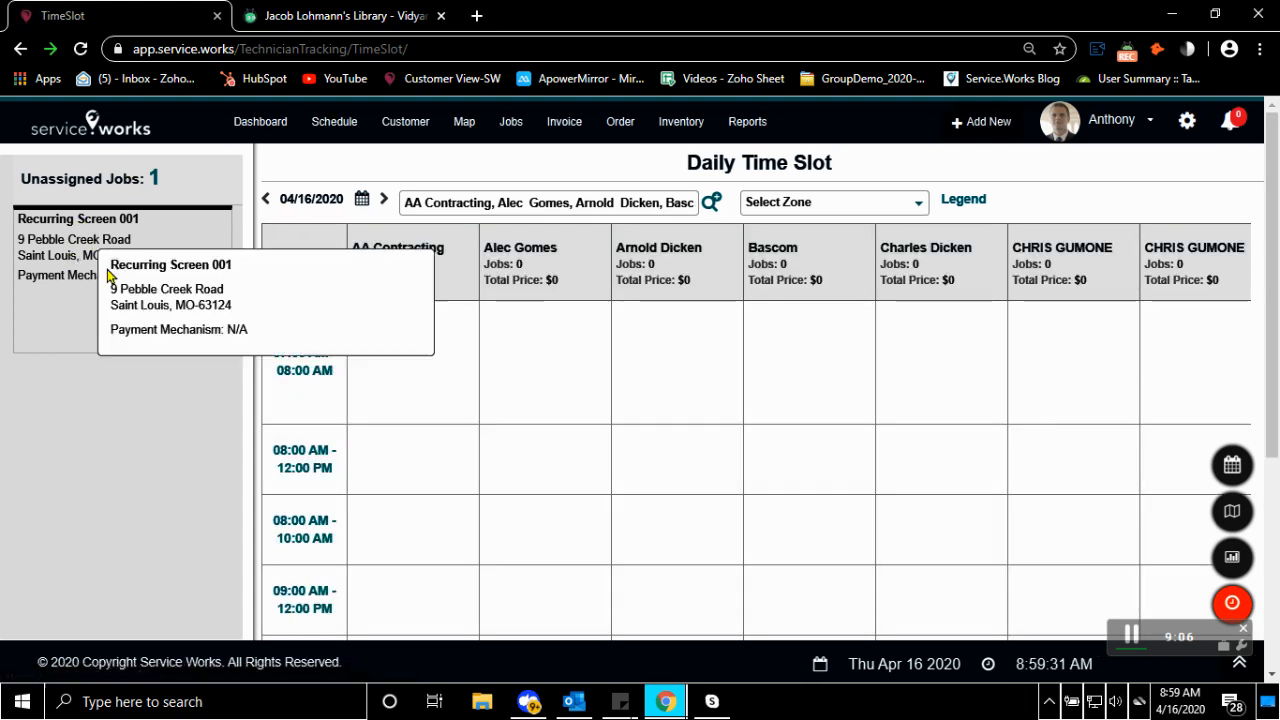
drag(62, 245, 780, 453)
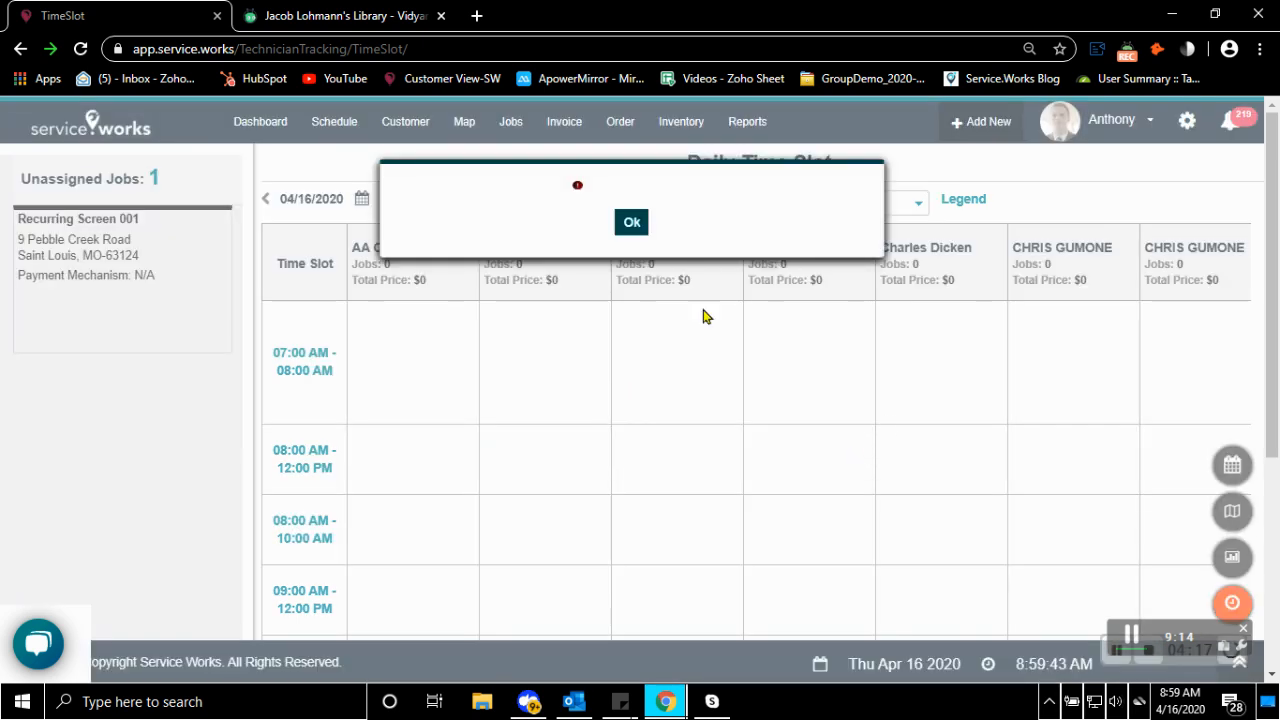
click(640, 224)
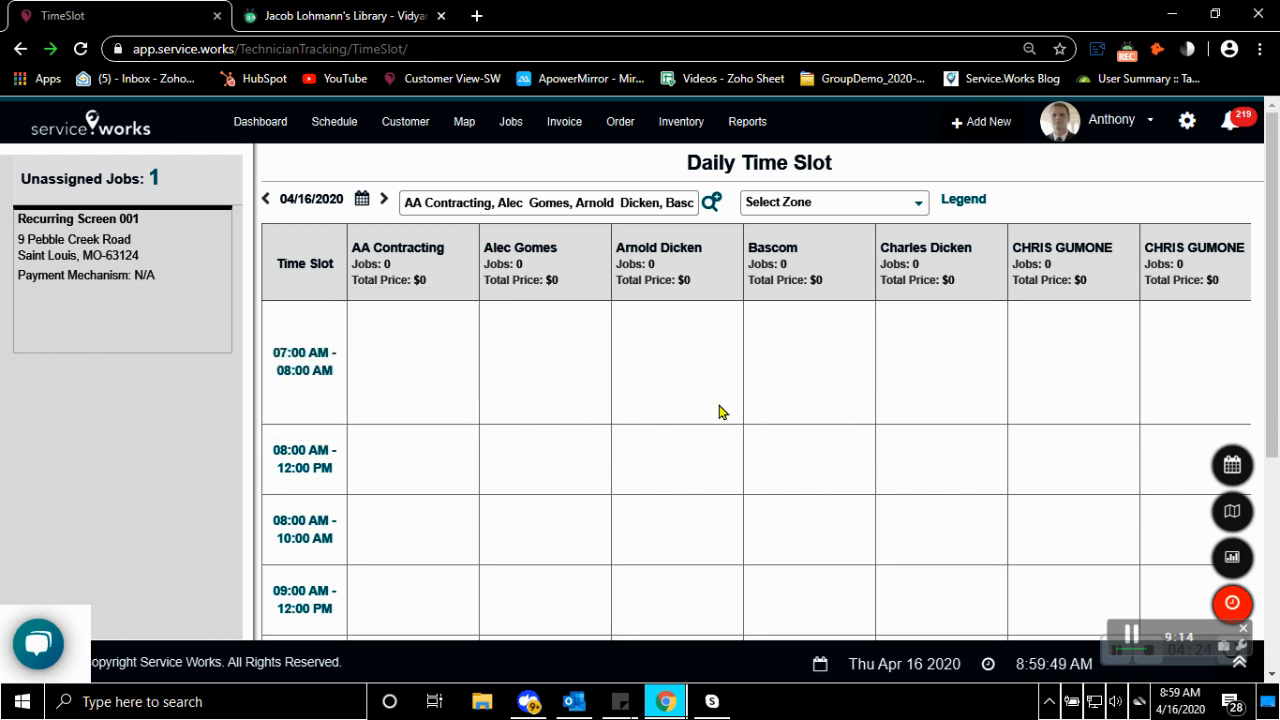
scroll(720, 410, down, 4)
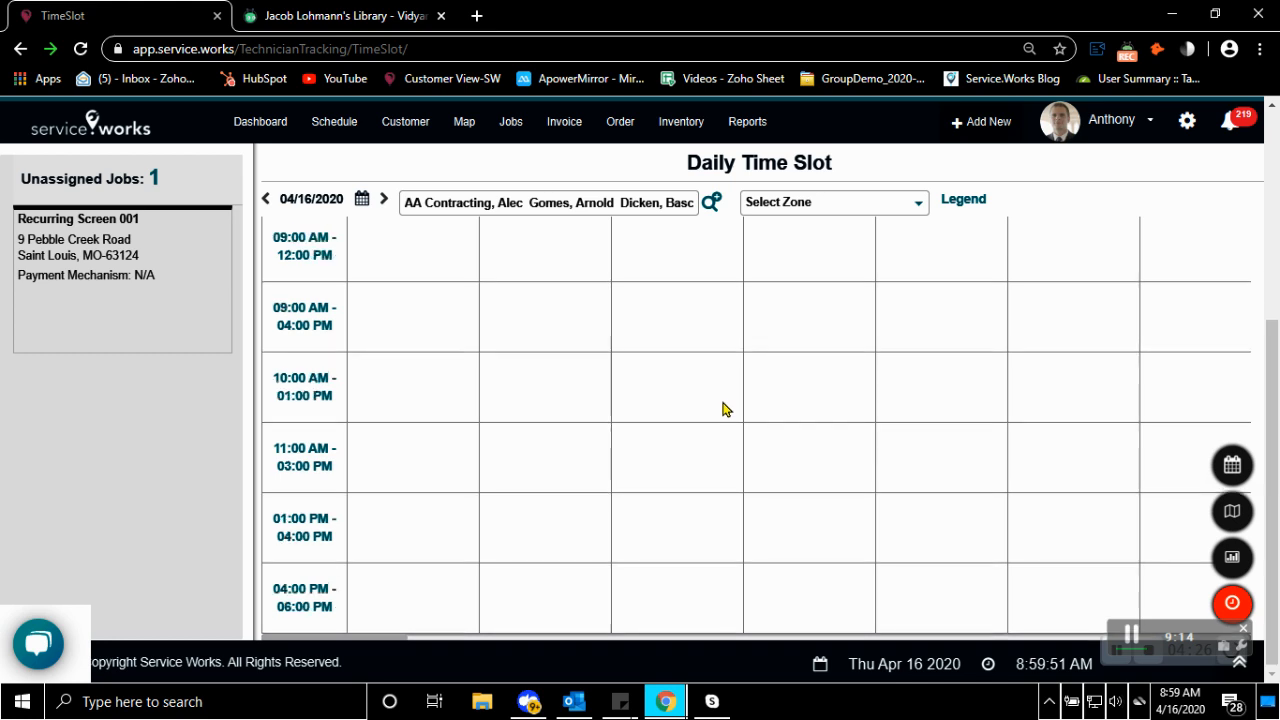
scroll(724, 409, up, 5)
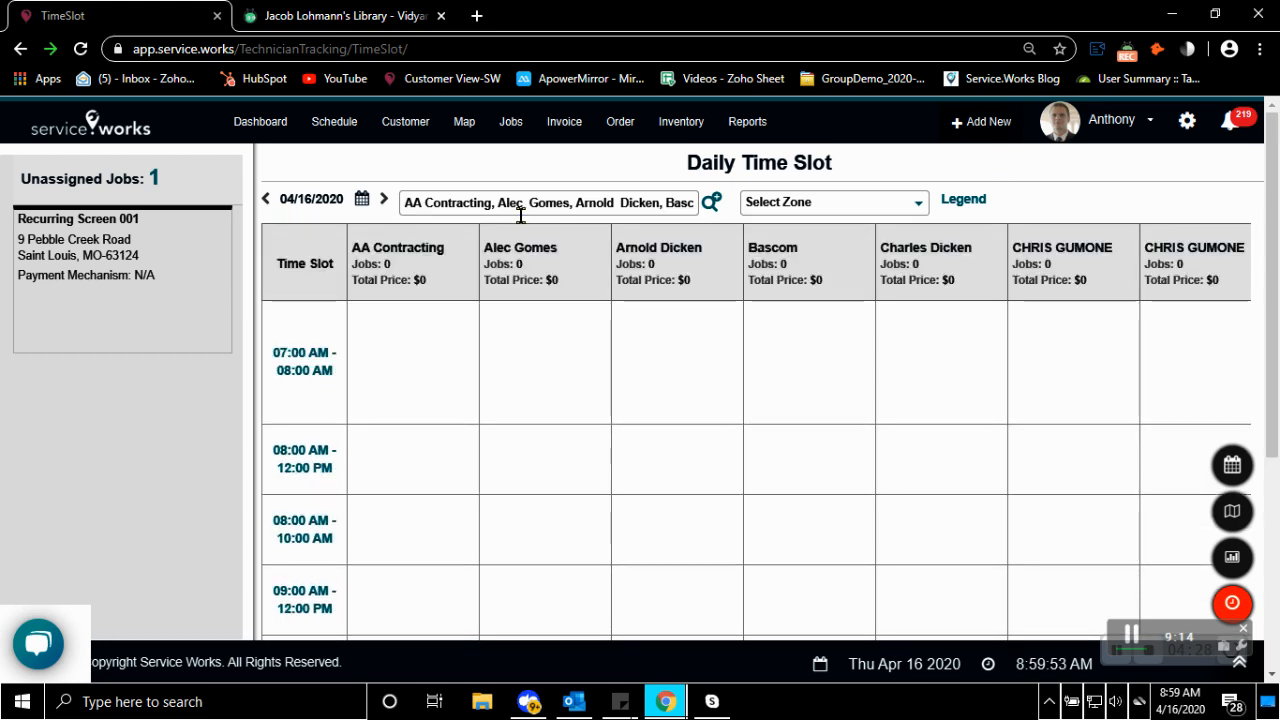
Go back from the Daily Time Slot schedule to the list of all jobs
click(509, 121)
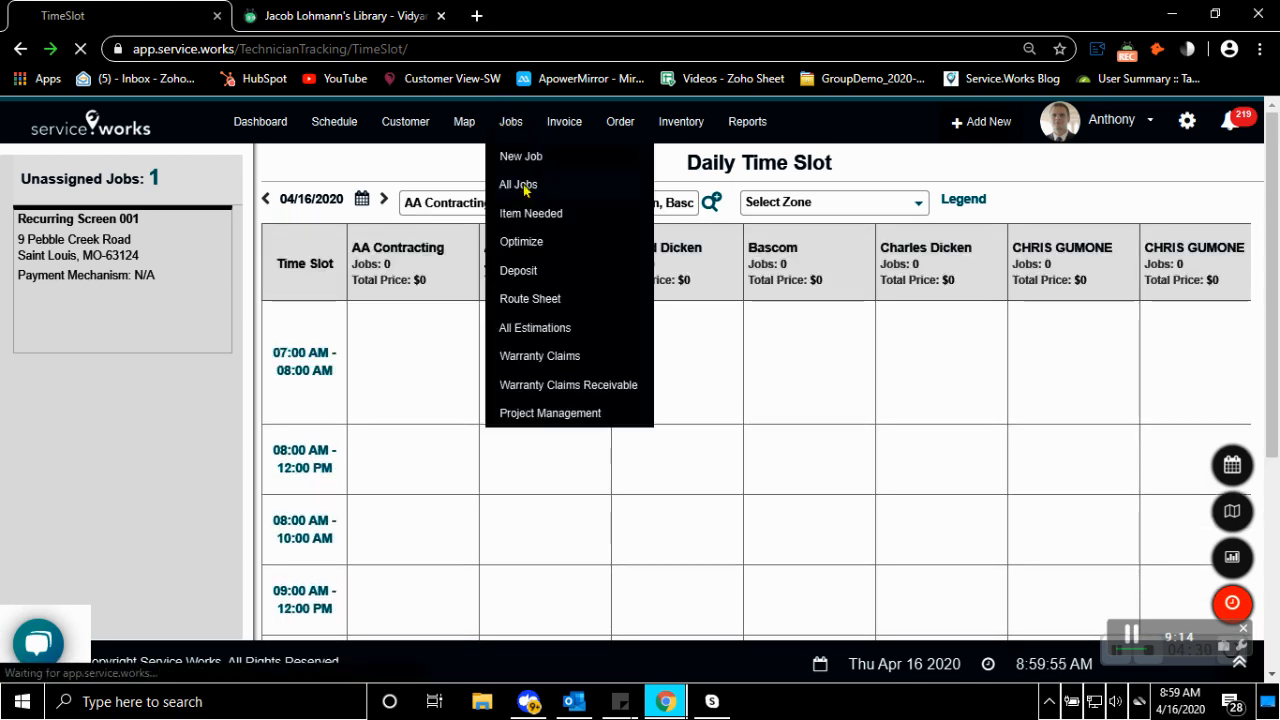
click(519, 185)
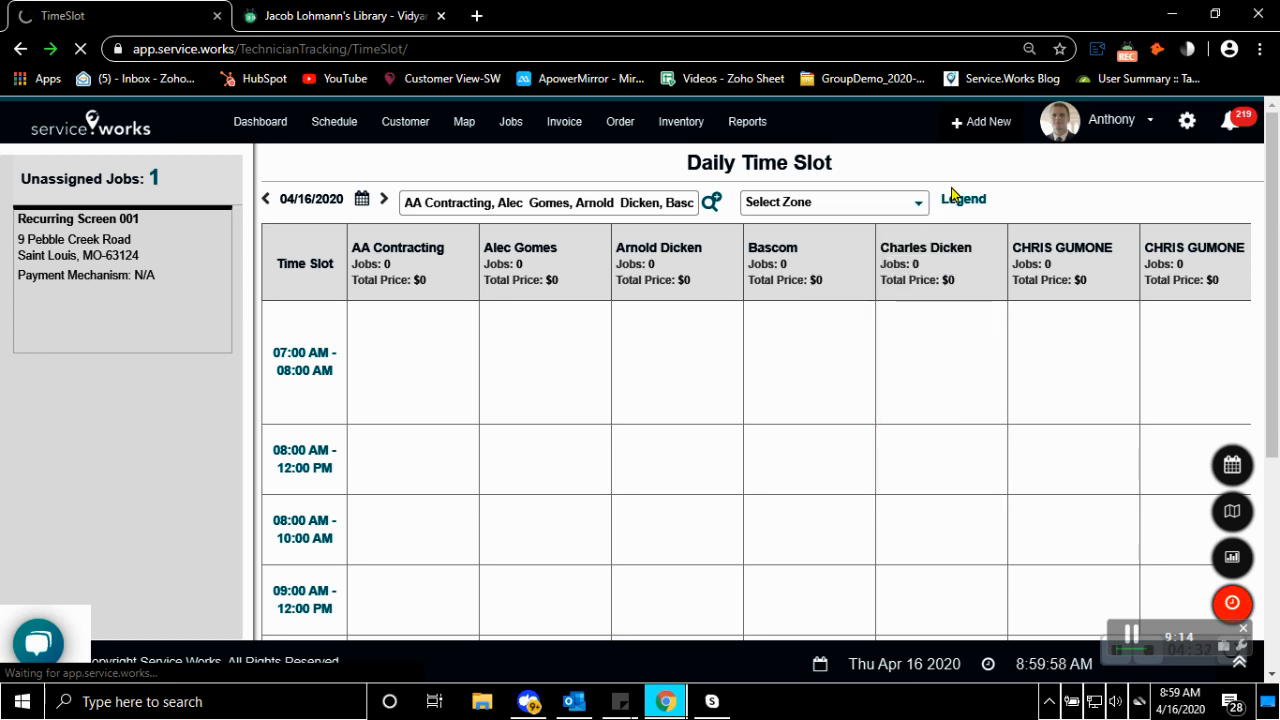